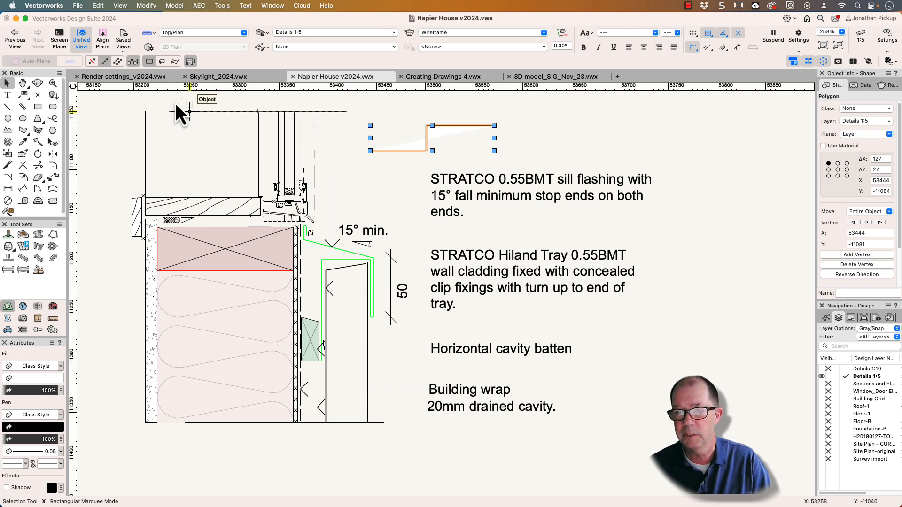
# Step: Open the customization of the tool palette and name the new workspace archoncad
pyautogui.click(60, 74)
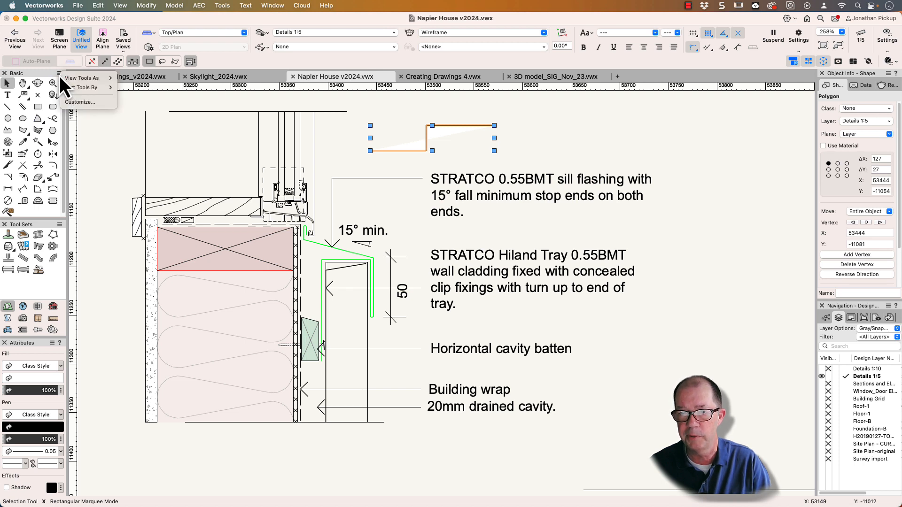
pyautogui.click(77, 104)
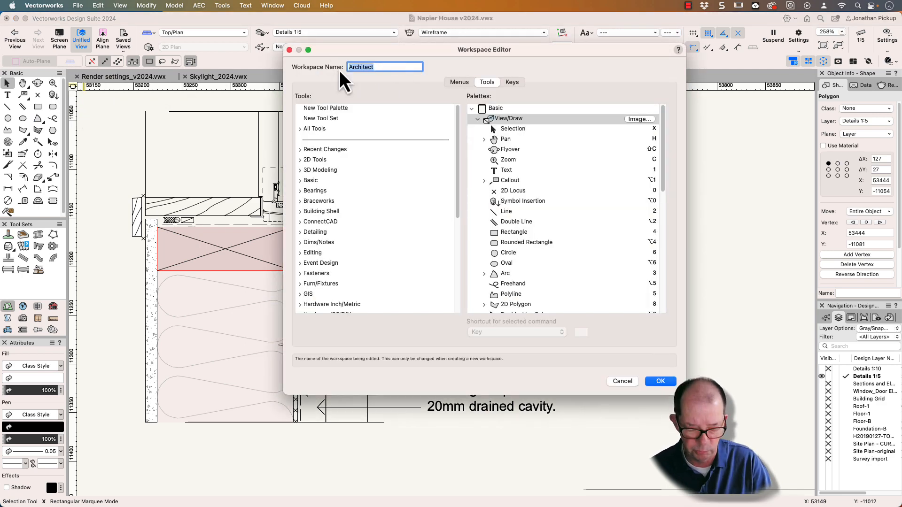
pyautogui.write('archoncad')
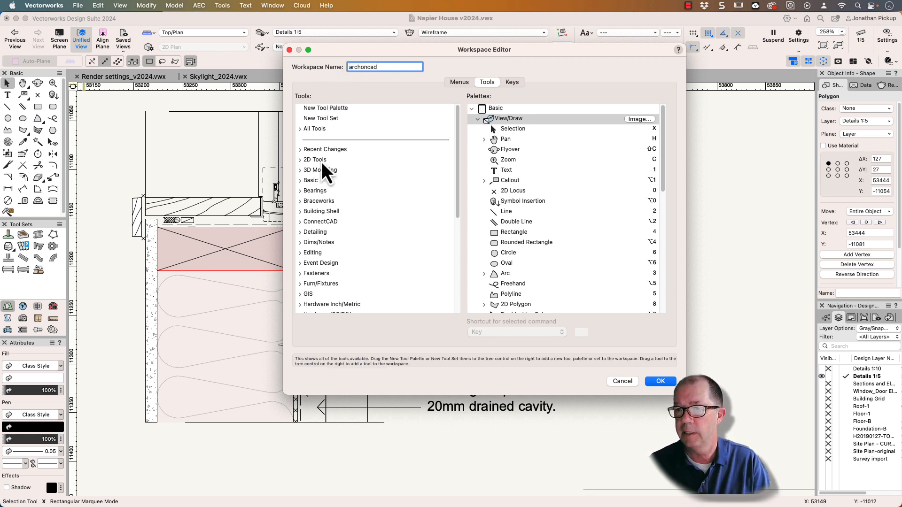
# Step: Remove the Move Page tool nested under Pan in the View/Draw set of the Basic palette
pyautogui.click(484, 140)
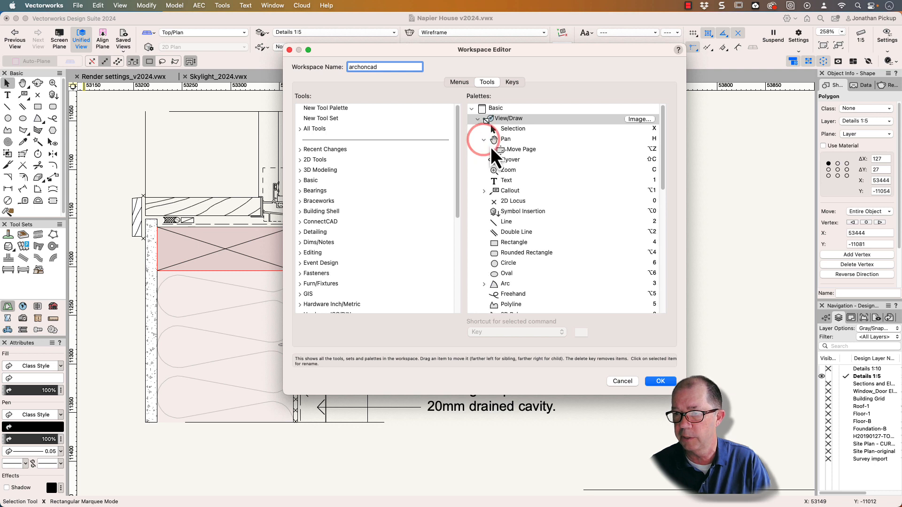
pyautogui.click(500, 152)
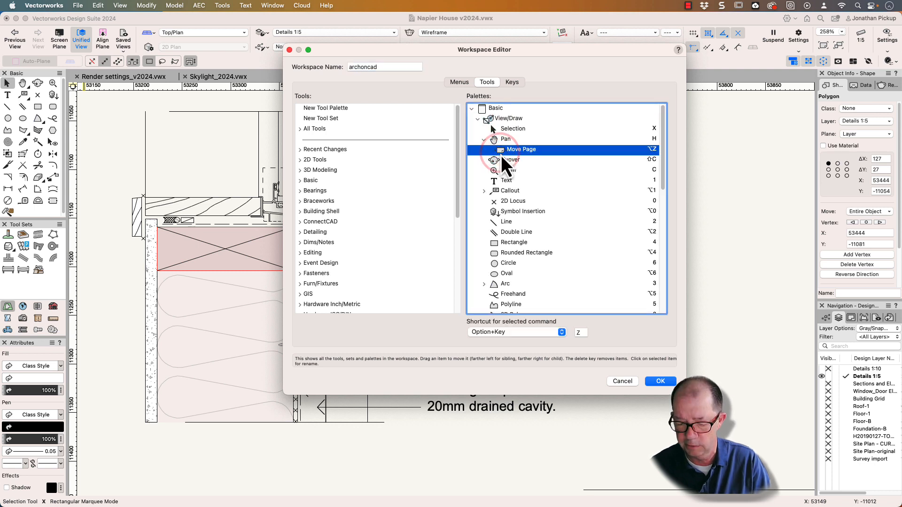
pyautogui.press('Delete')
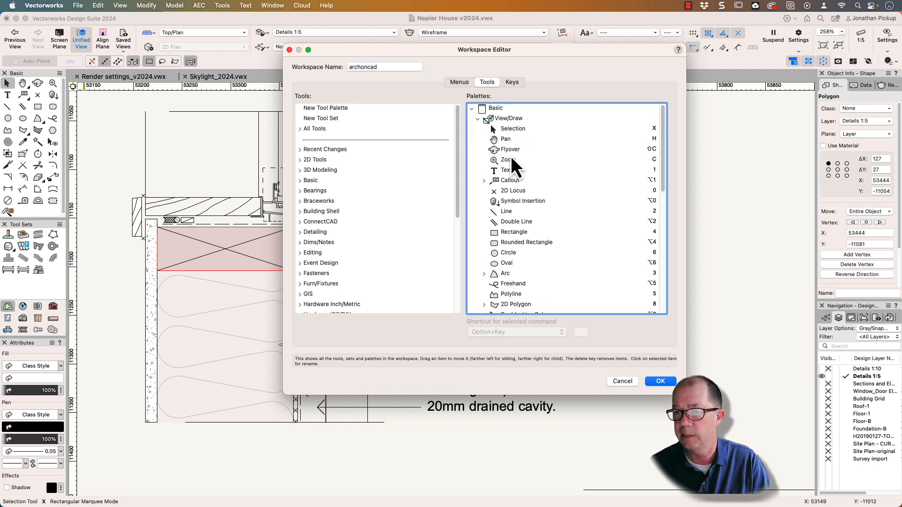
# Step: Nest the Double Line tool under the Line tool in the View/Draw set
pyautogui.click(506, 224)
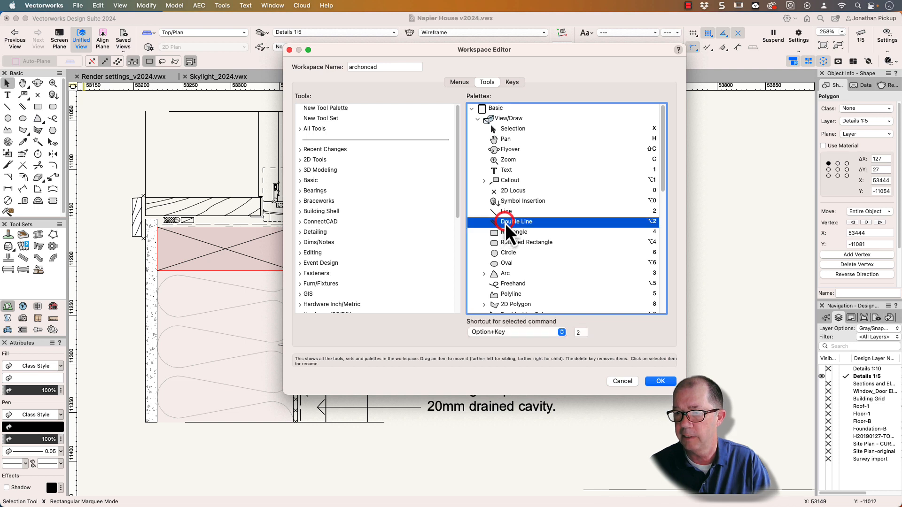
pyautogui.moveTo(508, 220)
pyautogui.mouseDown()
pyautogui.moveTo(517, 215)
pyautogui.moveTo(503, 215)
pyautogui.moveTo(509, 211)
pyautogui.moveTo(515, 217)
pyautogui.mouseUp()
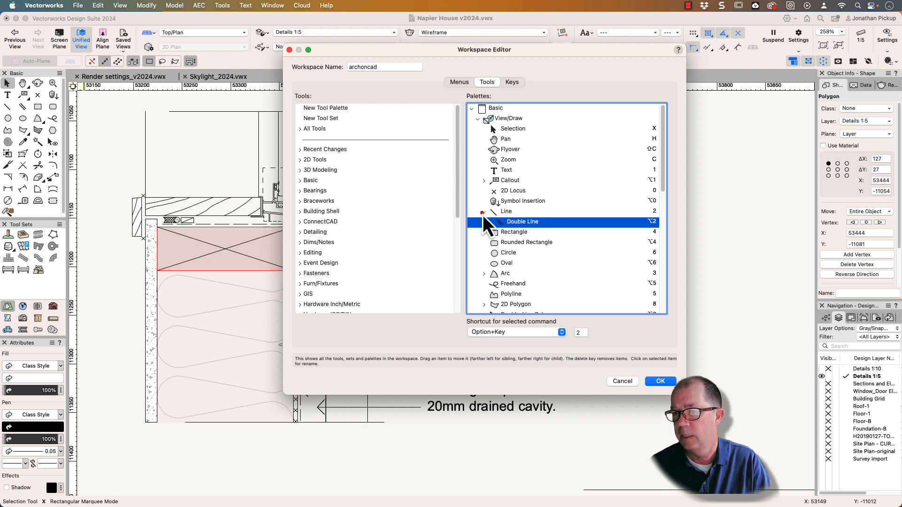
pyautogui.click(483, 215)
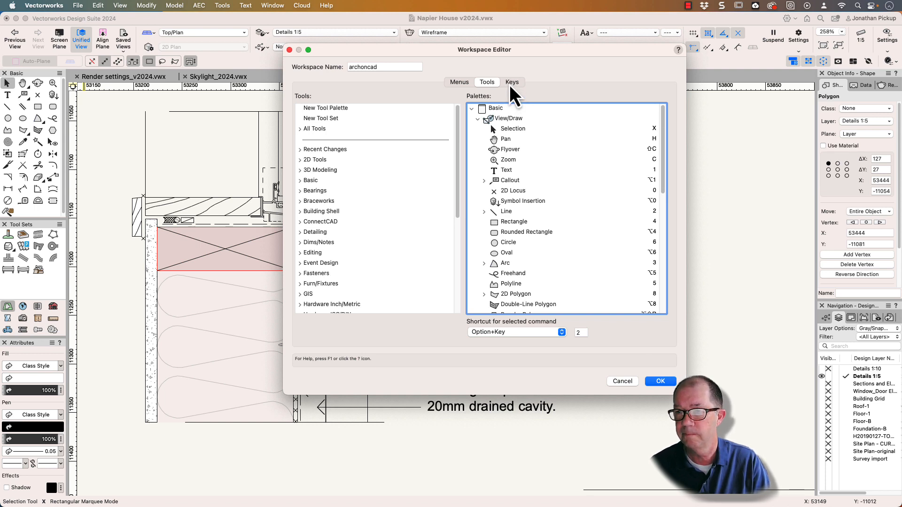
# Step: Remove the Paste, Select All and Active Layer Scale commands from the Document Context menu
pyautogui.click(459, 82)
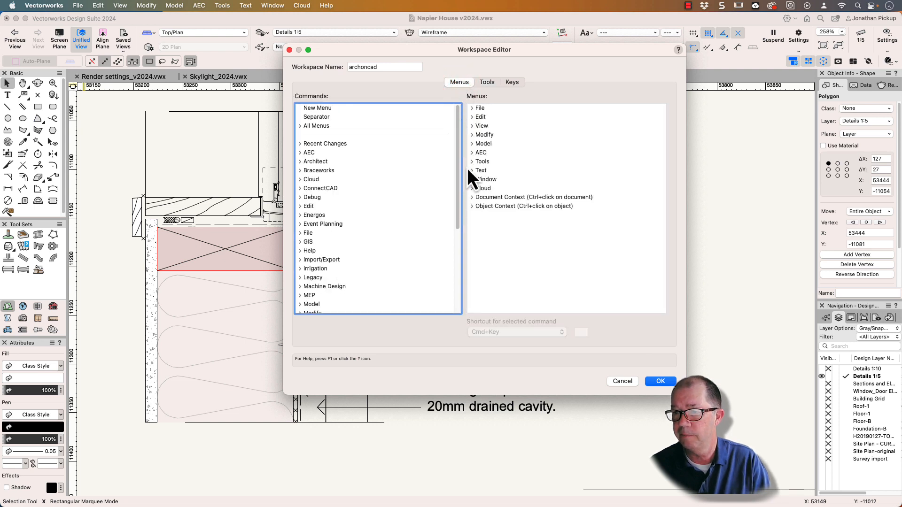
pyautogui.click(472, 198)
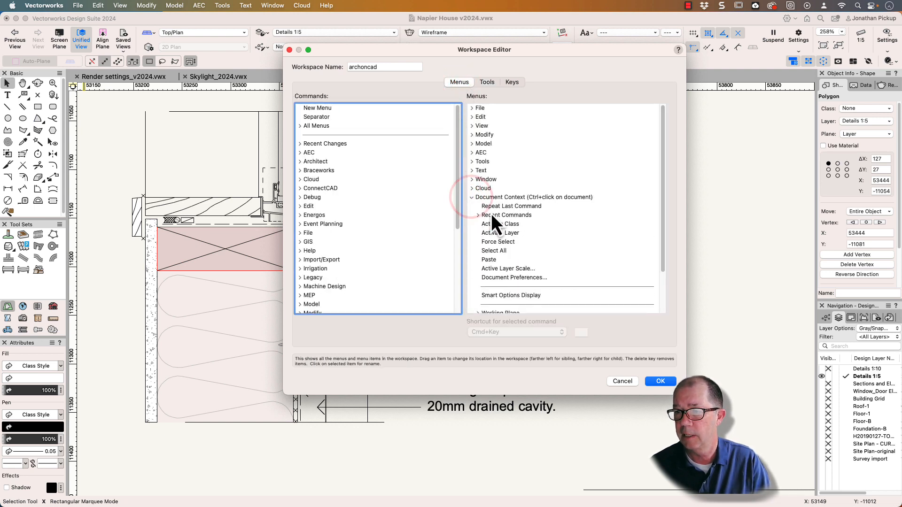
pyautogui.scroll(-3, 492, 220)
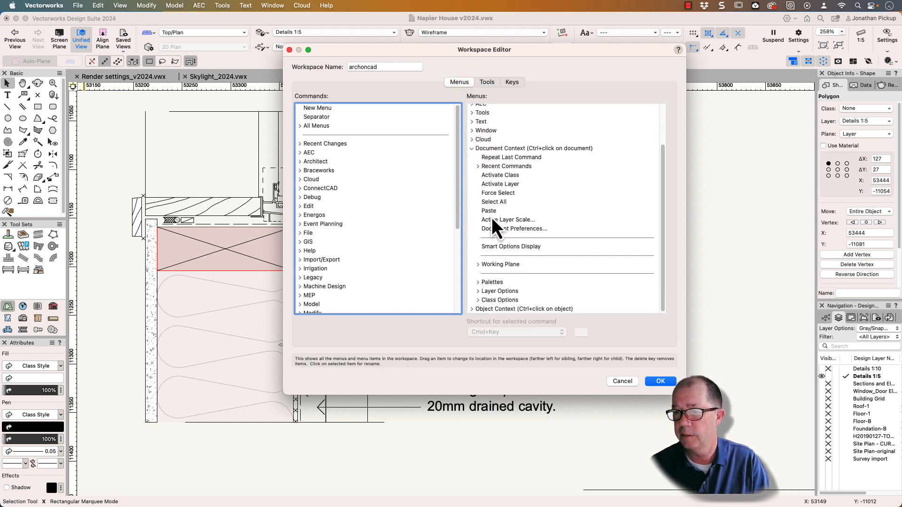
pyautogui.click(471, 311)
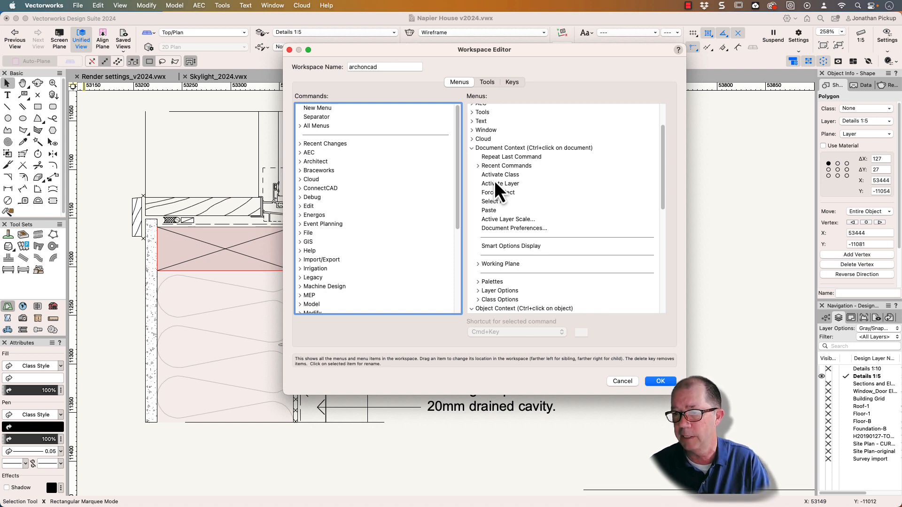
pyautogui.click(493, 213)
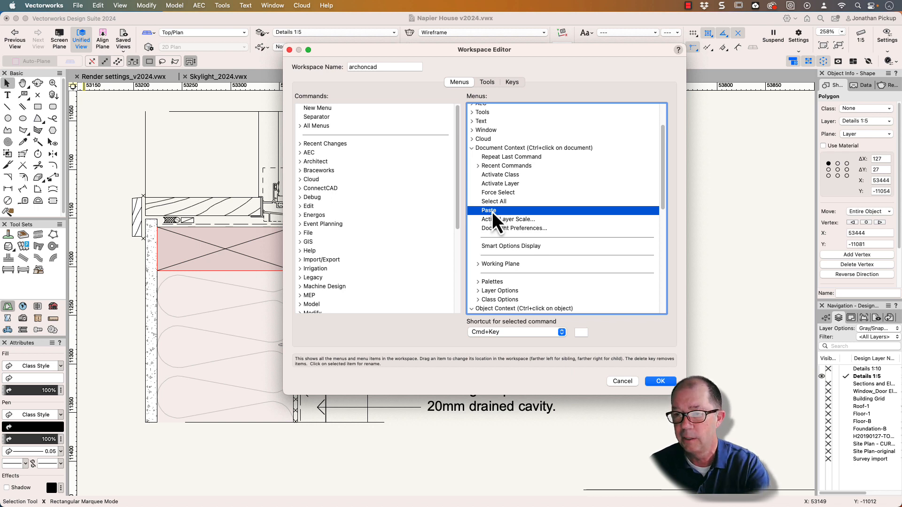
pyautogui.press('Delete')
pyautogui.click(495, 202)
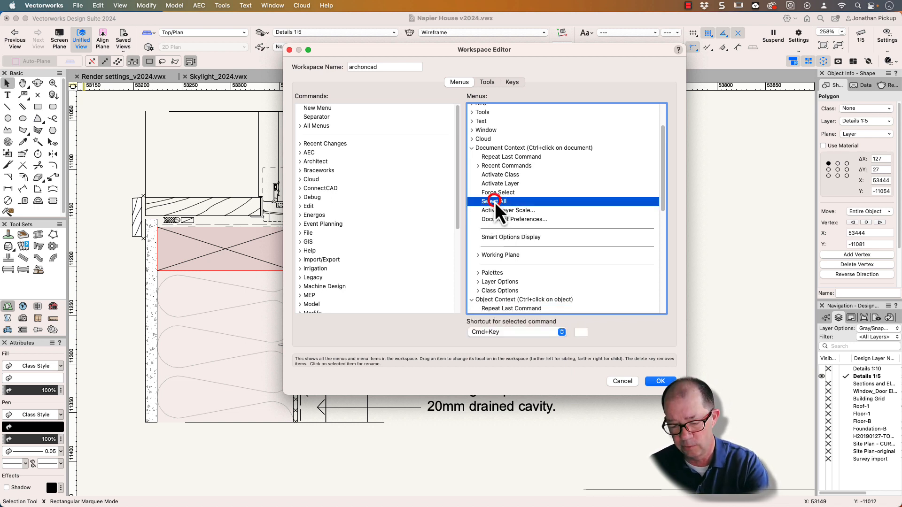
pyautogui.press('Delete')
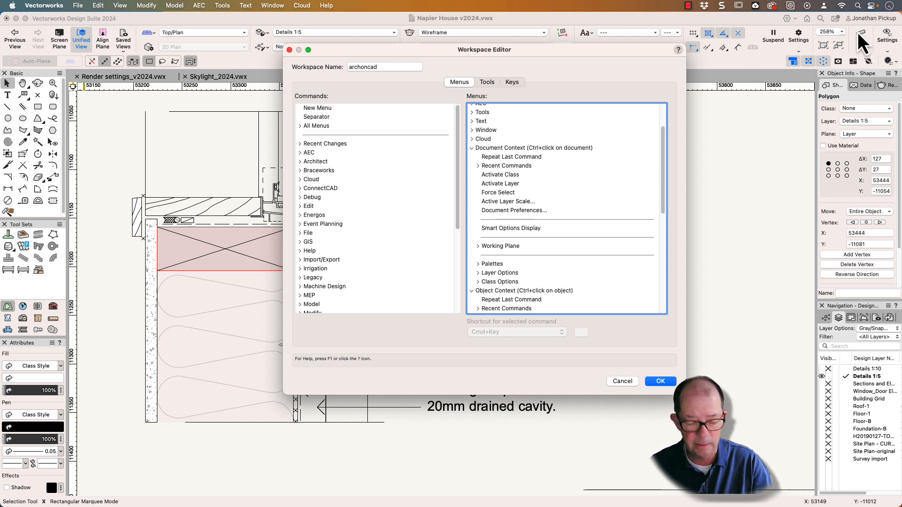
pyautogui.click(509, 202)
pyautogui.press('BackSpace')
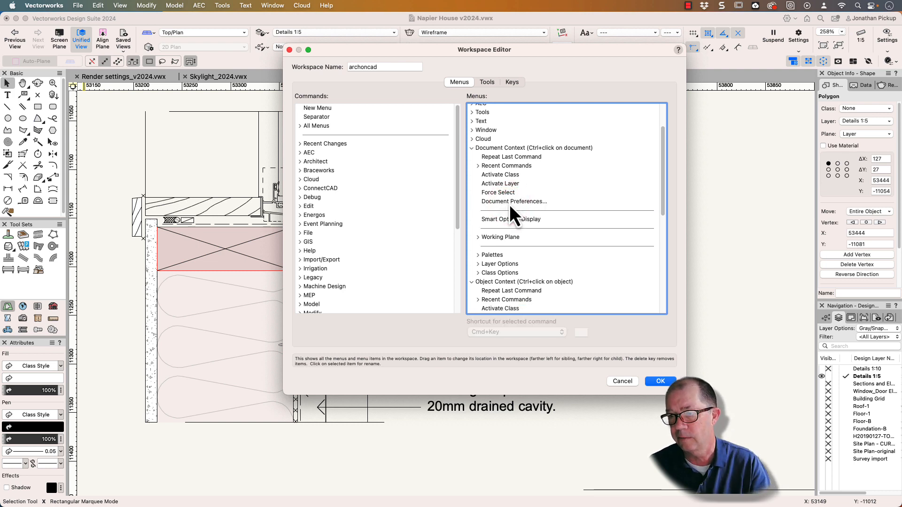
# Step: Remove the Create Similar Object command from the Object Context menu
pyautogui.scroll(-1, 508, 203)
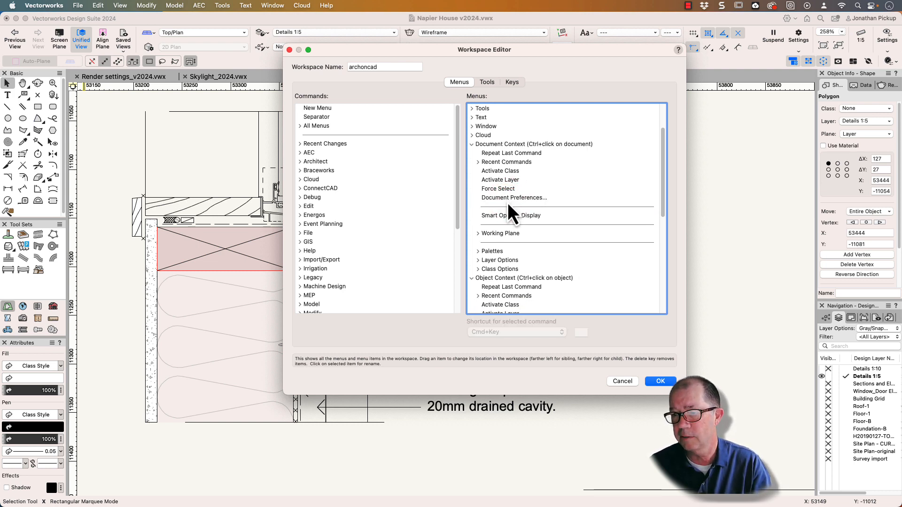
pyautogui.click(472, 141)
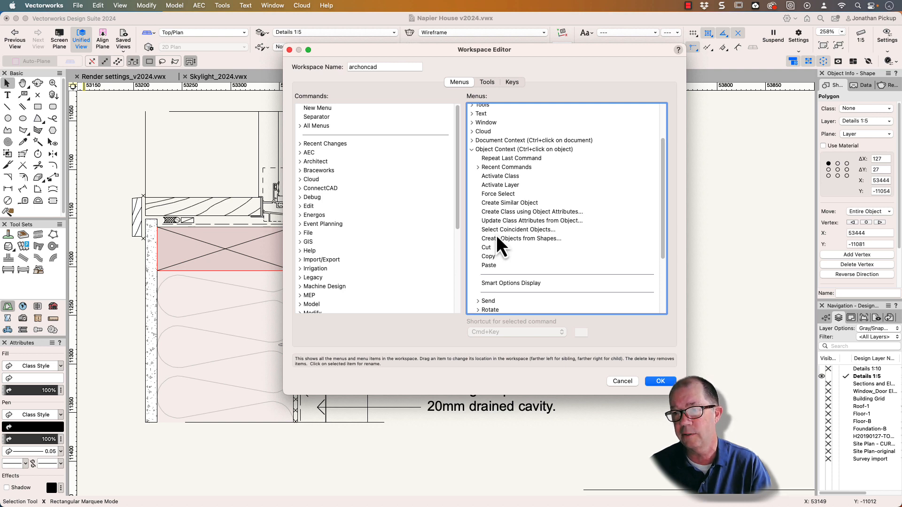
pyautogui.click(491, 195)
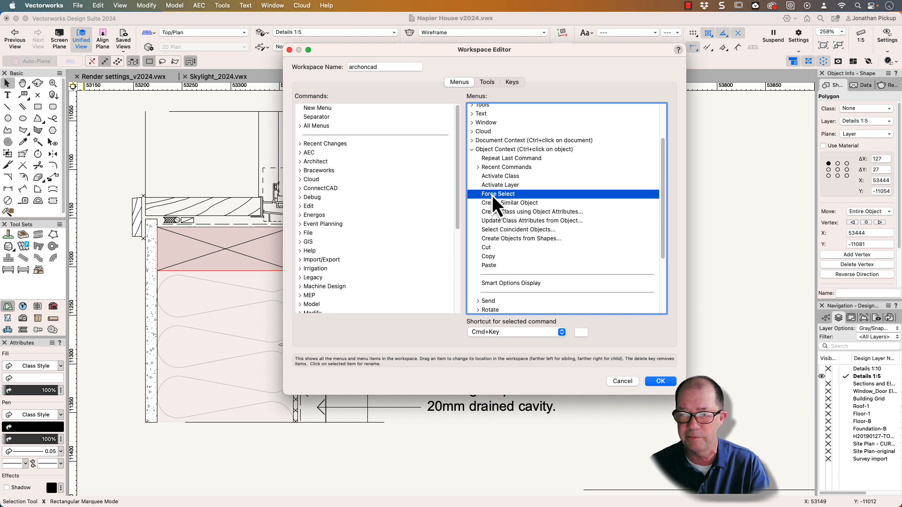
pyautogui.click(502, 204)
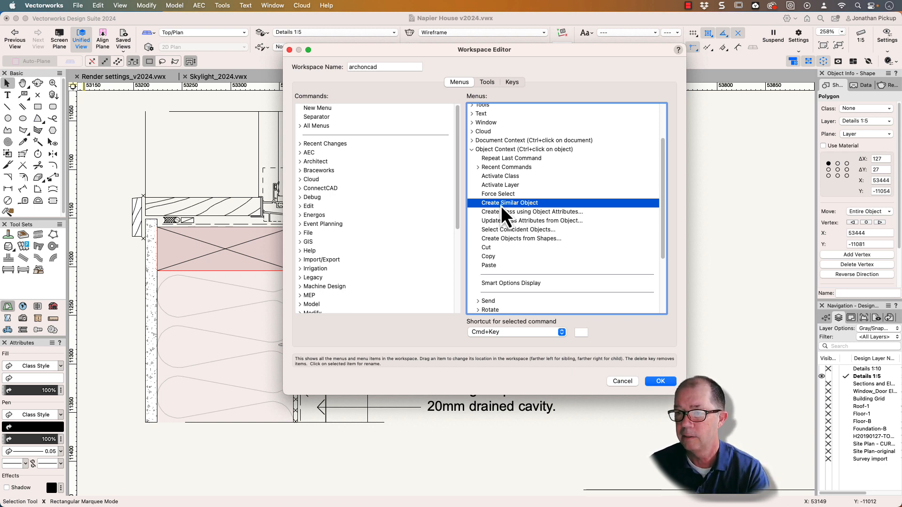
pyautogui.press('BackSpace')
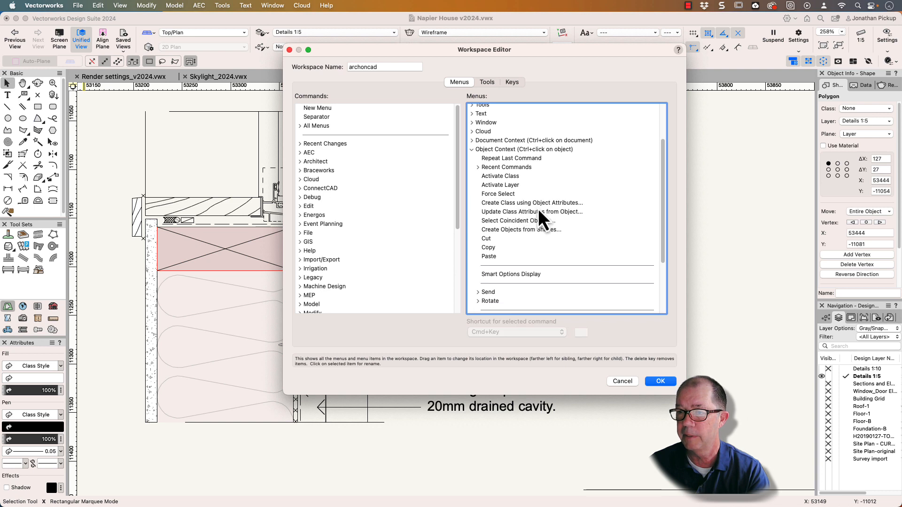
# Step: Remove Cut, Copy, Paste and Smart Options Display from the Object Context menu
pyautogui.click(504, 223)
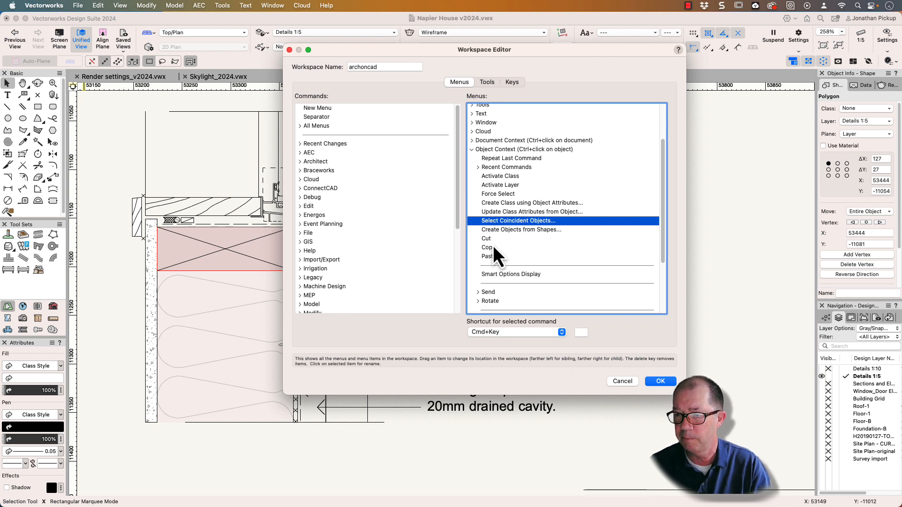
pyautogui.click(492, 241)
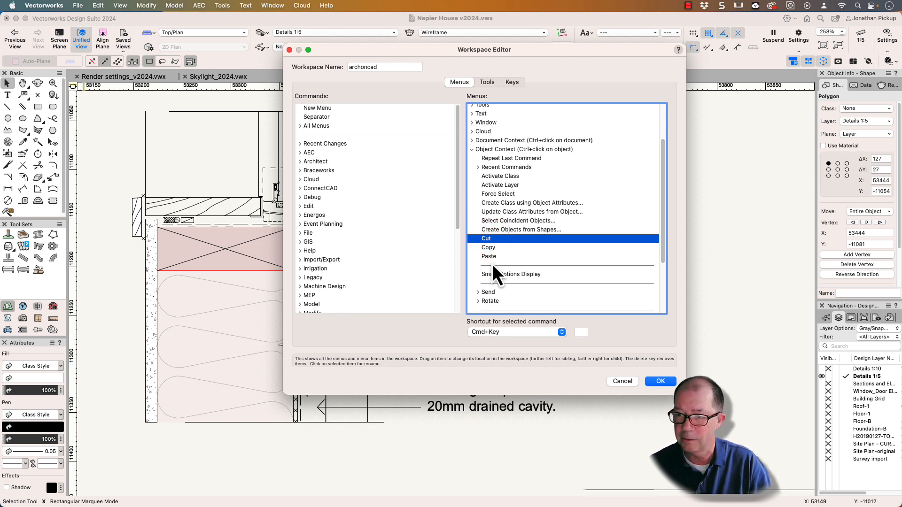
pyautogui.keyDown('shift'); pyautogui.click(493, 258); pyautogui.keyUp('shift')
pyautogui.press('BackSpace')
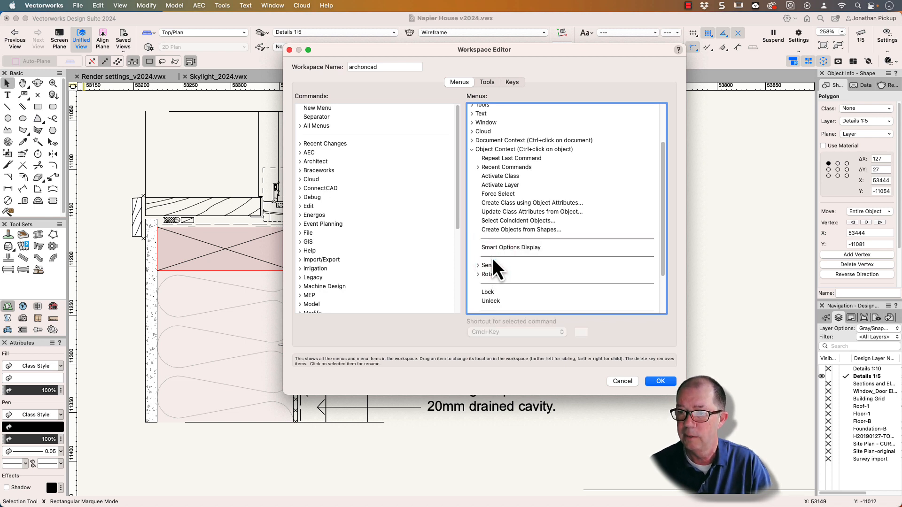
pyautogui.click(496, 249)
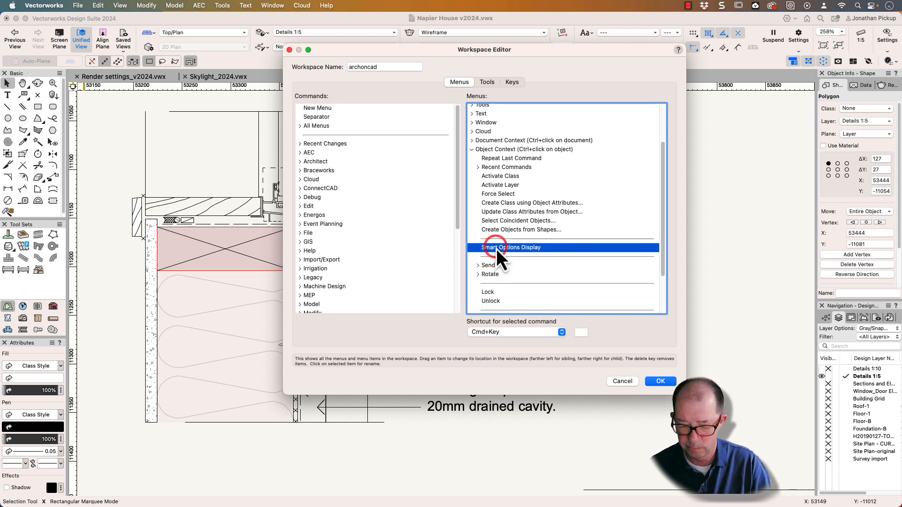
pyautogui.press('BackSpace')
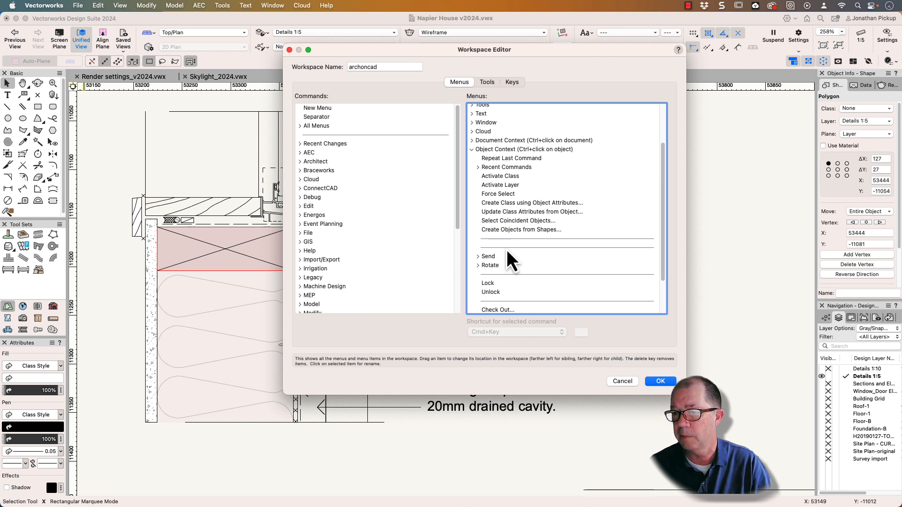
# Step: Remove Check Out, Release and Administrative Release, with the separator below them, from the Object Context menu
pyautogui.click(507, 249)
pyautogui.scroll(-3, 507, 248)
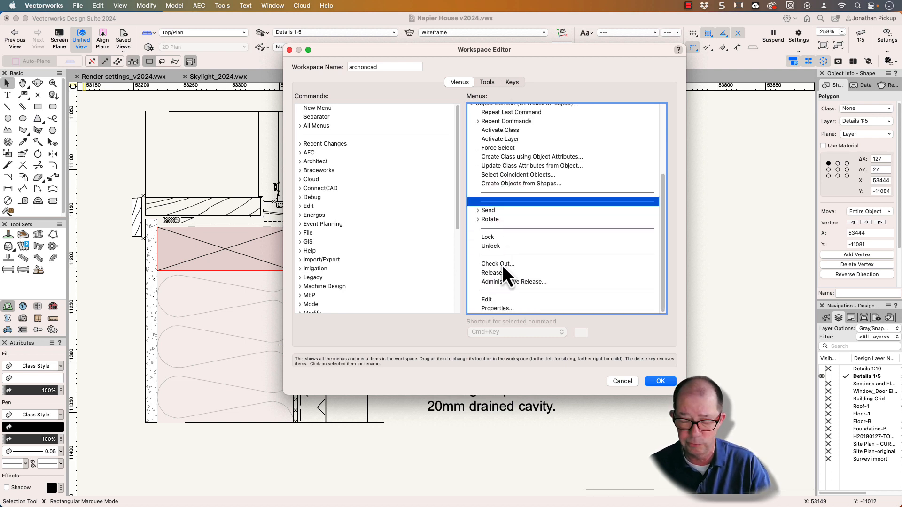
pyautogui.click(503, 266)
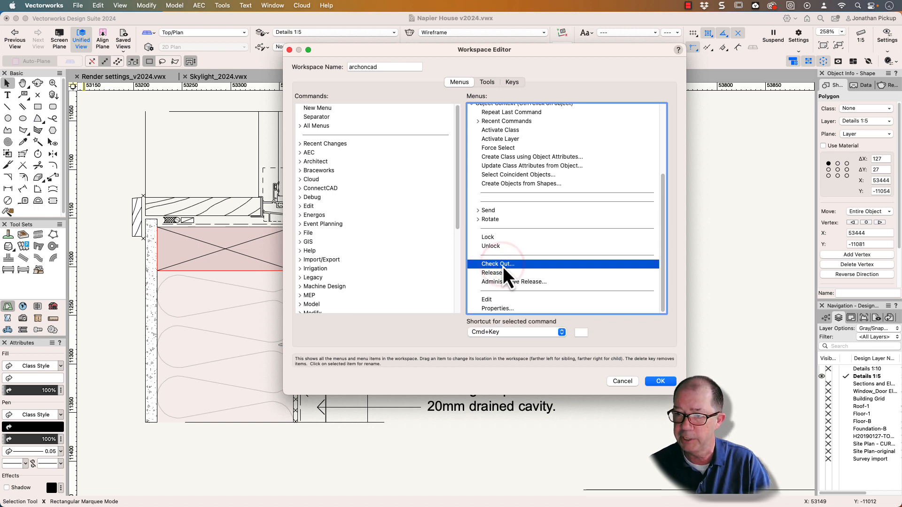
pyautogui.keyDown('shift'); pyautogui.click(503, 290); pyautogui.keyUp('shift')
pyautogui.press('BackSpace')
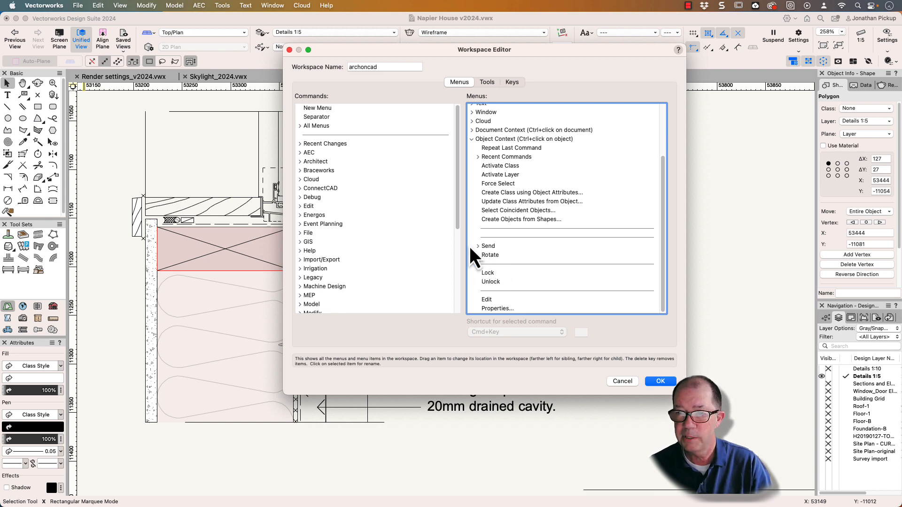
# Step: Add the Select Connected Objects command from the Edit category to the Object Context menu, between the separators above Send
pyautogui.click(300, 208)
pyautogui.scroll(-5, 344, 206)
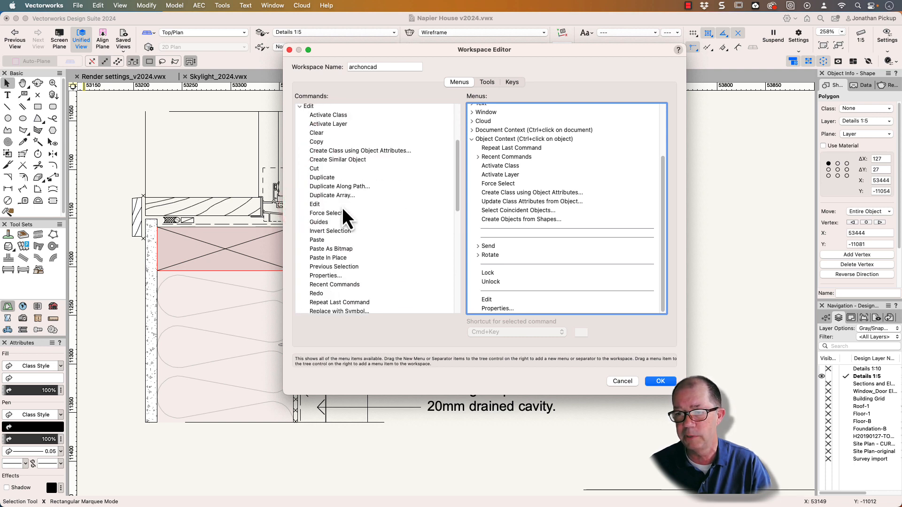
pyautogui.scroll(-3, 342, 208)
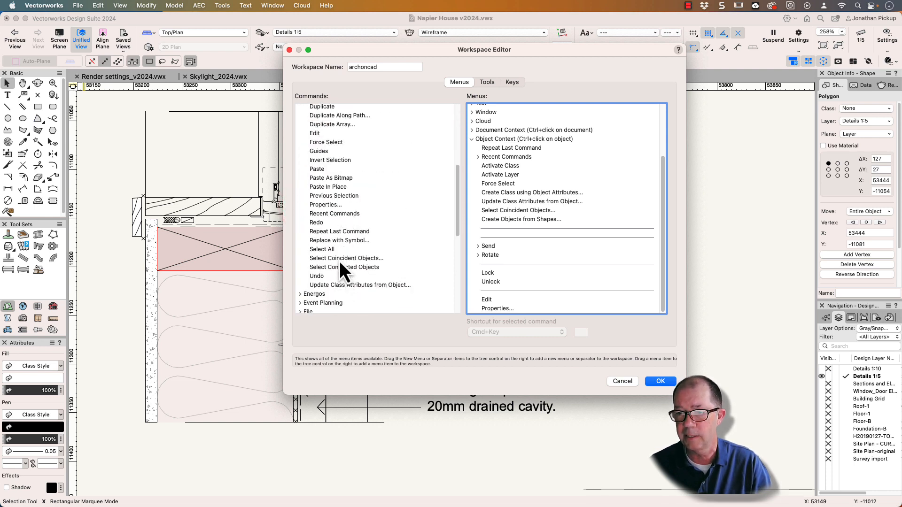
pyautogui.moveTo(337, 268); pyautogui.dragTo(501, 236)
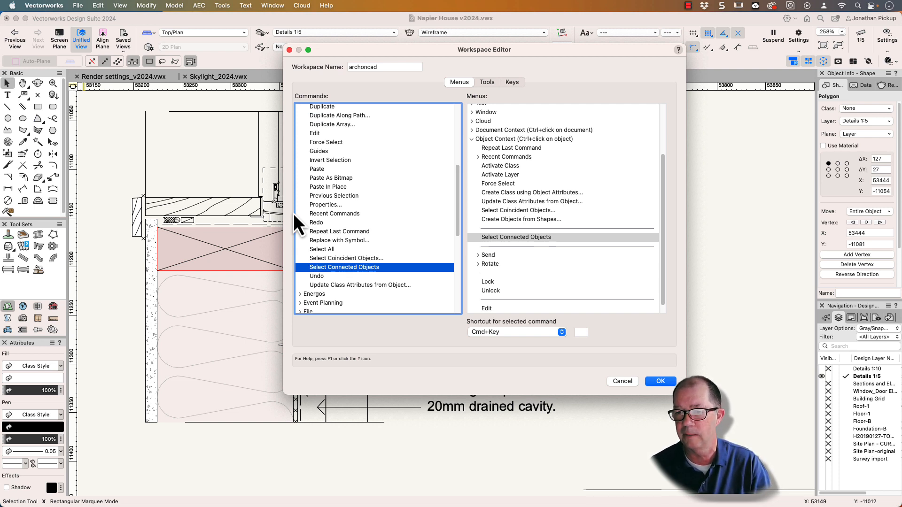
pyautogui.scroll(-1, 328, 246)
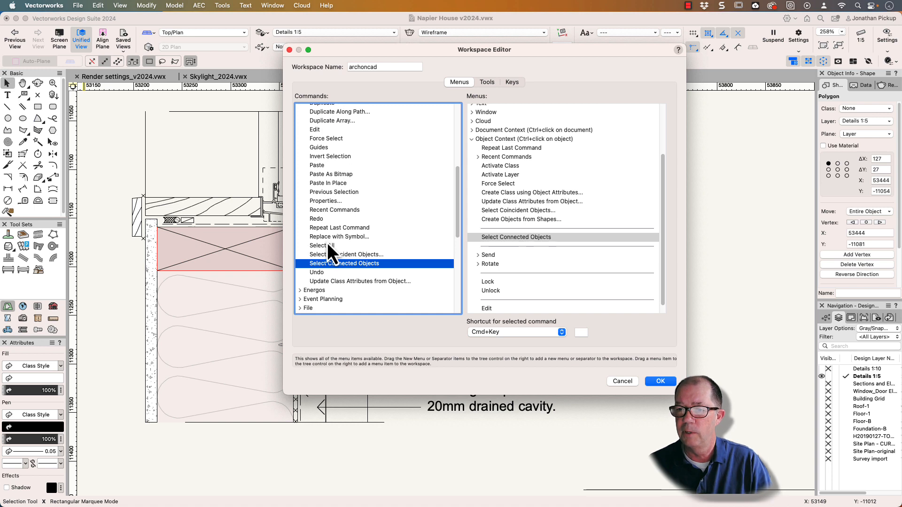
pyautogui.scroll(-8, 376, 203)
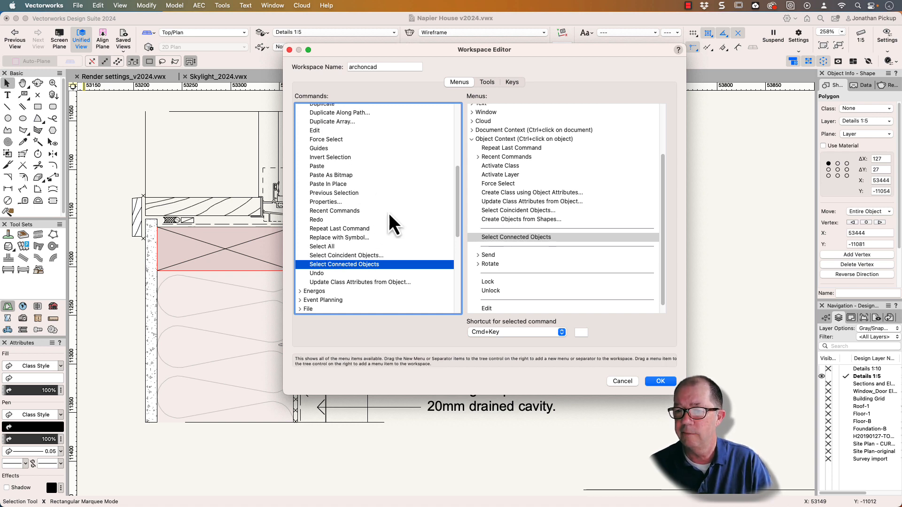
# Step: Add the Compose and Decompose commands from the Modify category to the Object Context menu, directly below Select Connected Objects
pyautogui.scroll(-2, 372, 218)
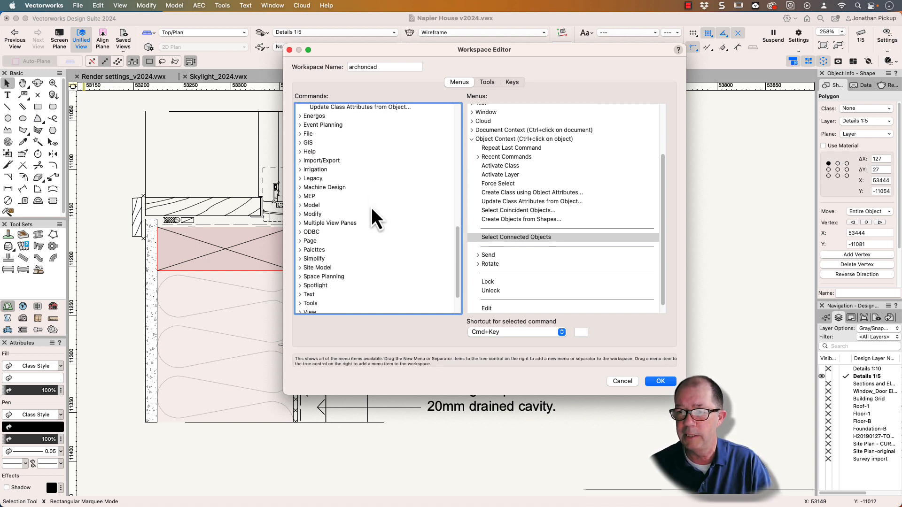
pyautogui.click(301, 216)
pyautogui.scroll(-5, 335, 216)
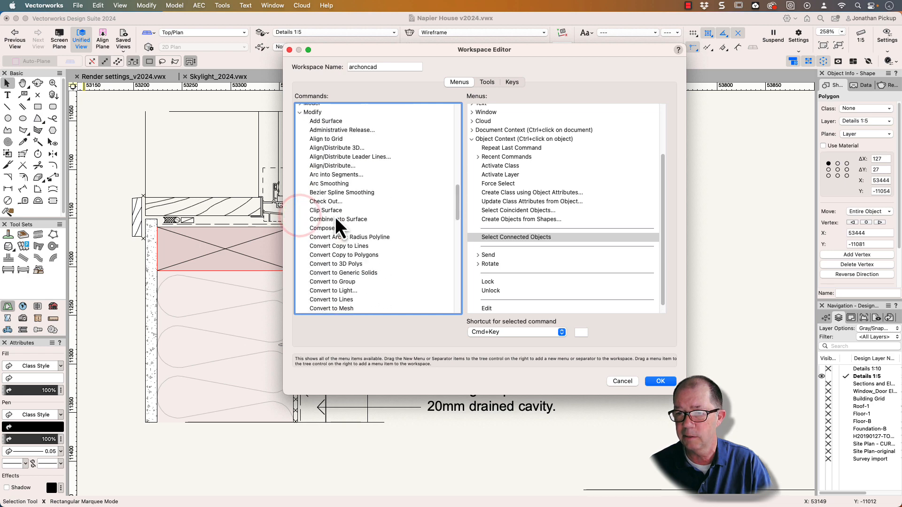
pyautogui.moveTo(323, 230); pyautogui.dragTo(498, 244)
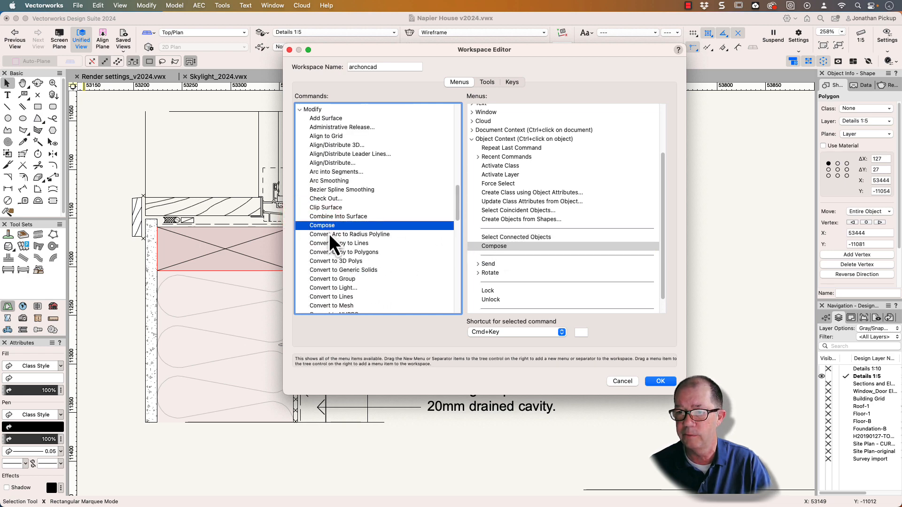
pyautogui.scroll(-10, 330, 233)
pyautogui.moveTo(327, 278); pyautogui.dragTo(486, 251)
pyautogui.scroll(15, 347, 221)
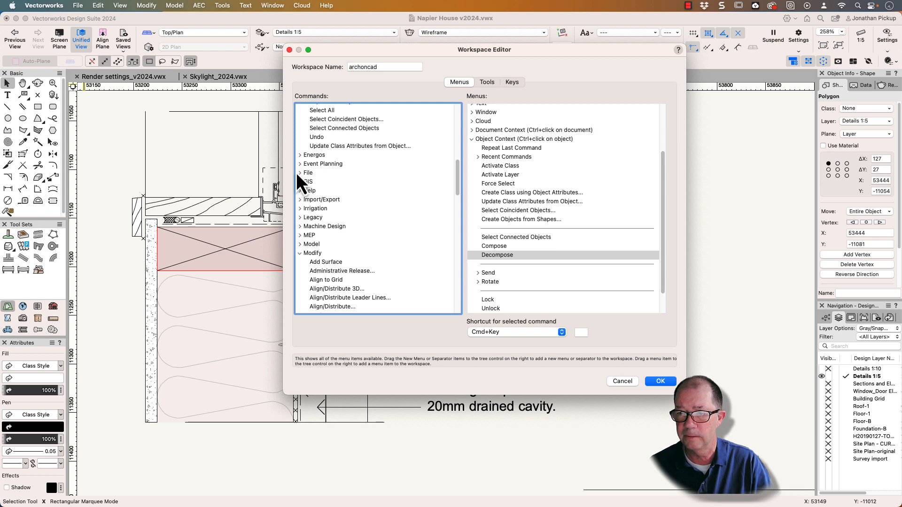
pyautogui.scroll(5, 314, 179)
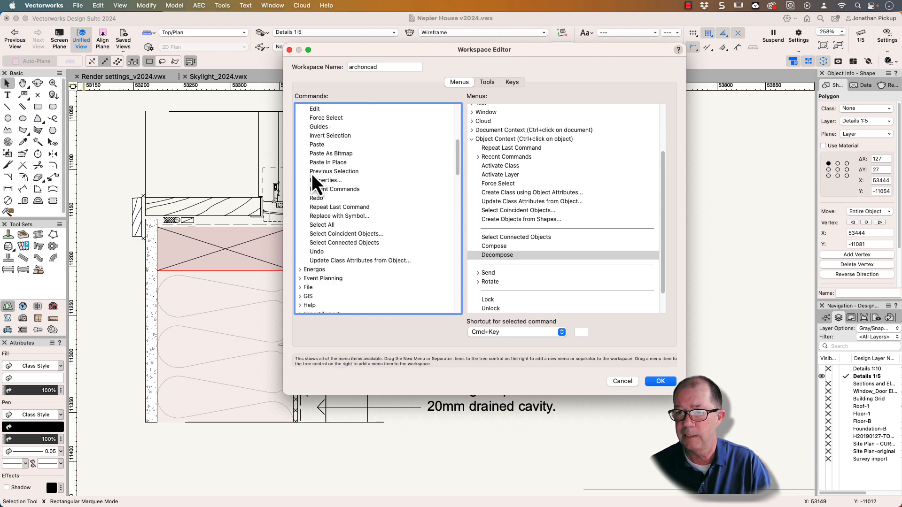
pyautogui.scroll(8, 312, 173)
pyautogui.click(301, 153)
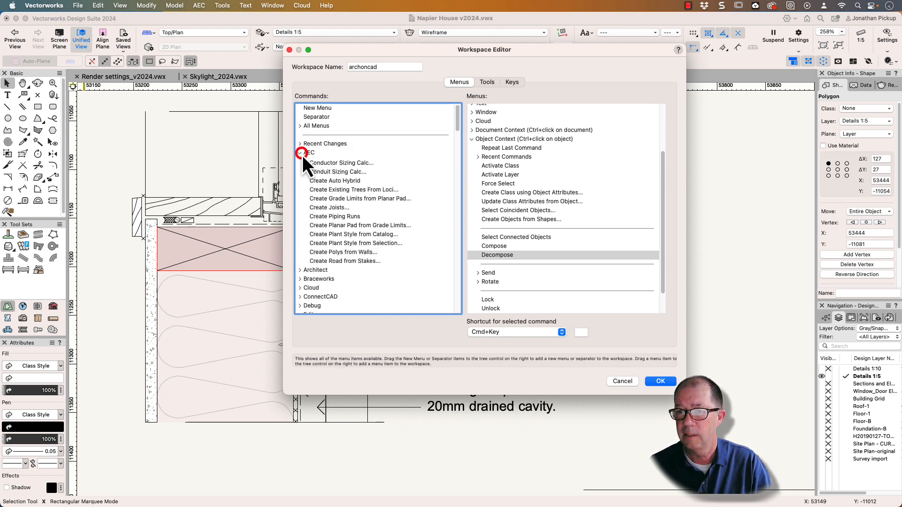
pyautogui.scroll(-5, 343, 202)
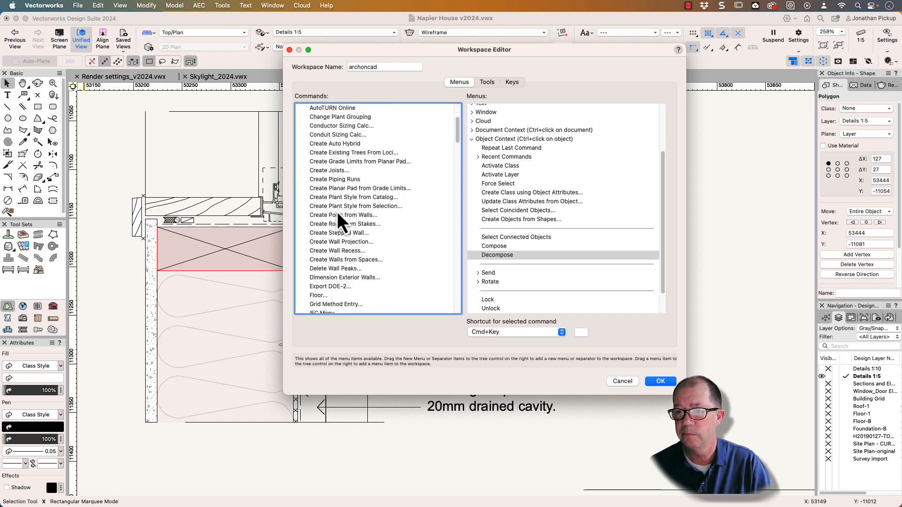
pyautogui.scroll(5, 337, 212)
pyautogui.click(301, 147)
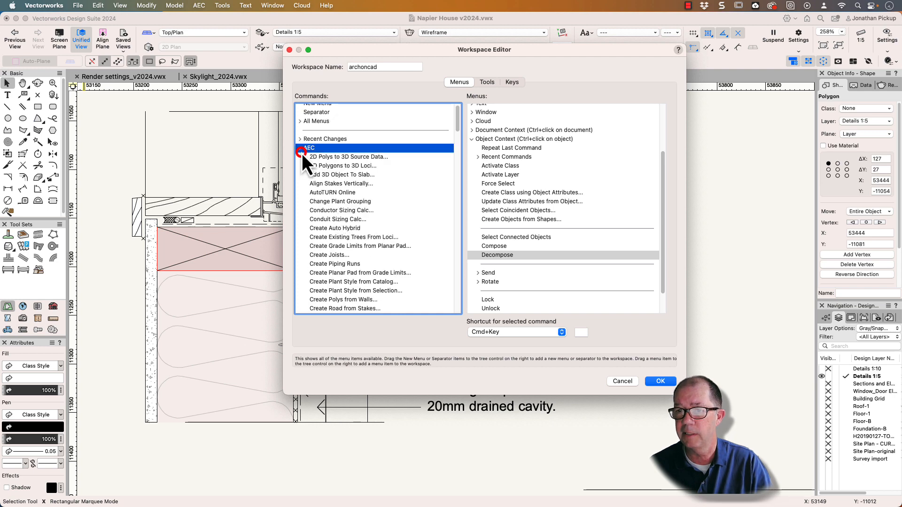
# Step: Add the Create Roof command from the All Menus list to the Object Context menu, above Select Connected Objects
pyautogui.click(301, 120)
pyautogui.scroll(-20, 336, 187)
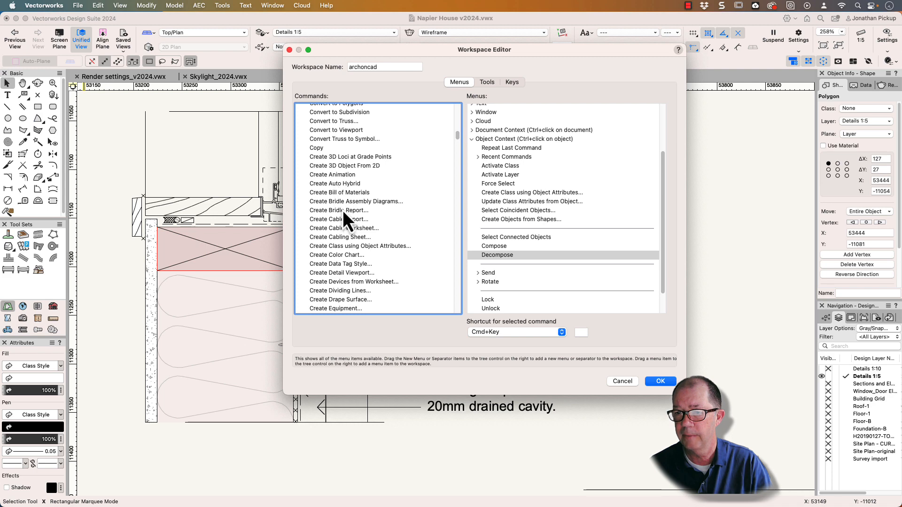
pyautogui.scroll(-3, 332, 221)
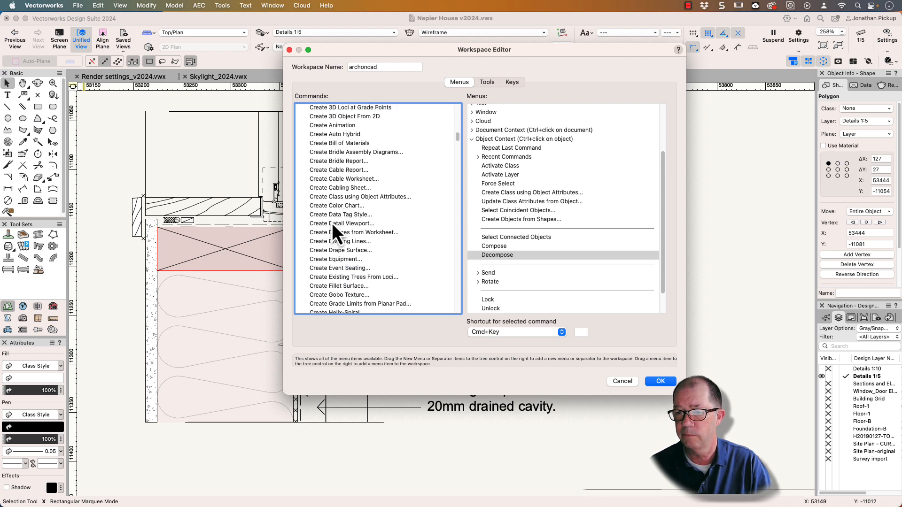
pyautogui.scroll(-8, 332, 222)
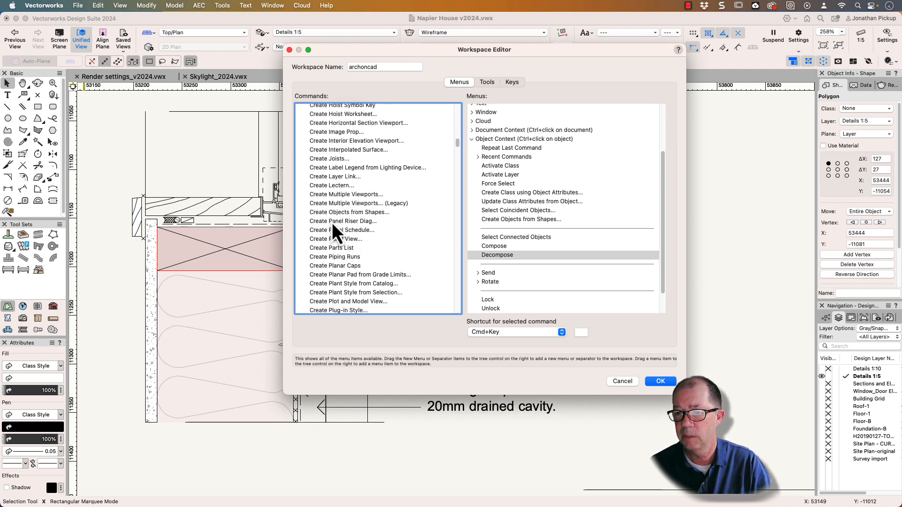
pyautogui.scroll(-5, 332, 222)
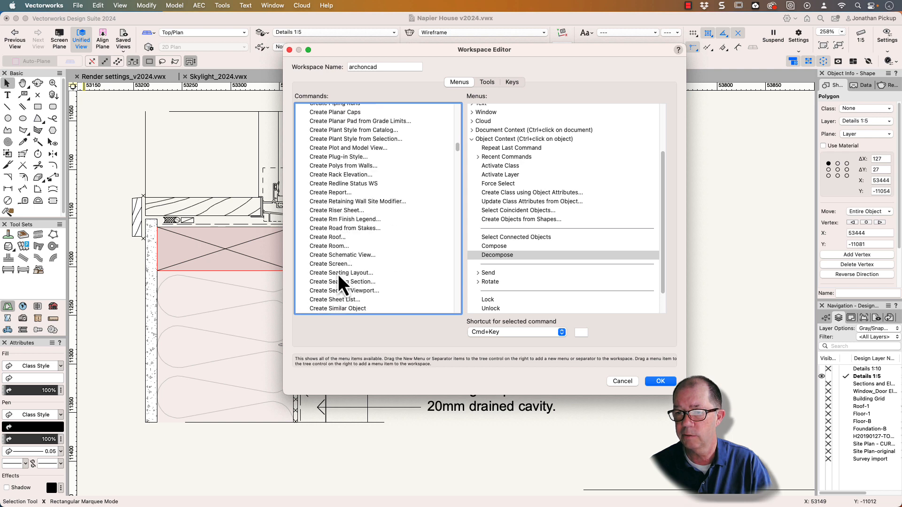
pyautogui.moveTo(325, 238); pyautogui.dragTo(484, 235)
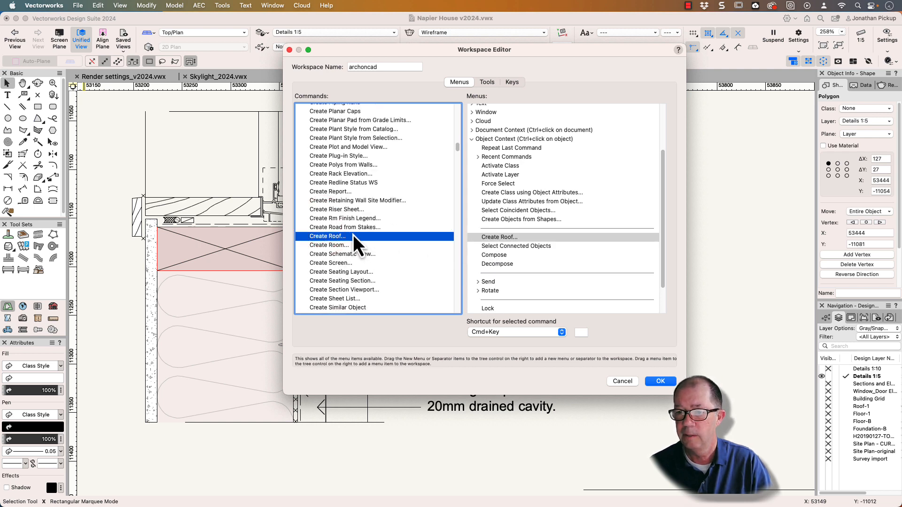
# Step: Add the Create Viewport command to the Object Context menu, directly below Create Roof
pyautogui.scroll(-2, 353, 235)
pyautogui.scroll(-4, 354, 235)
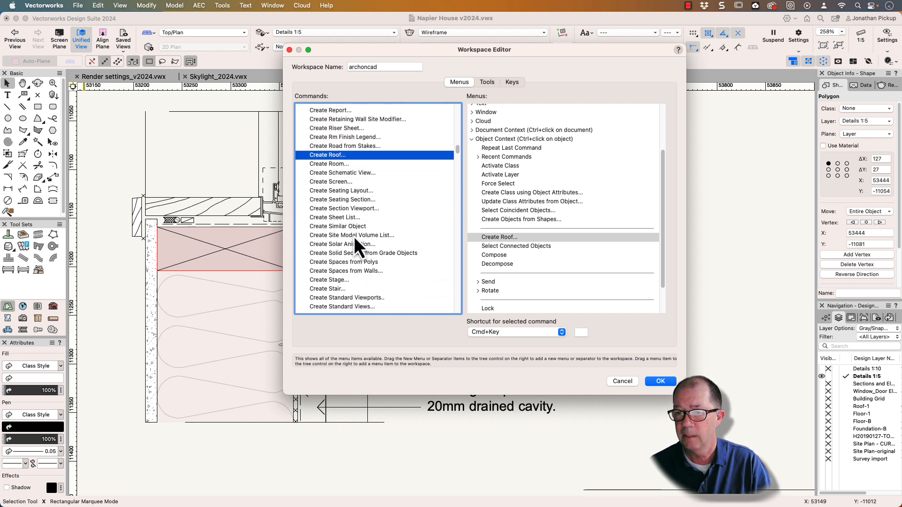
pyautogui.scroll(-1, 354, 238)
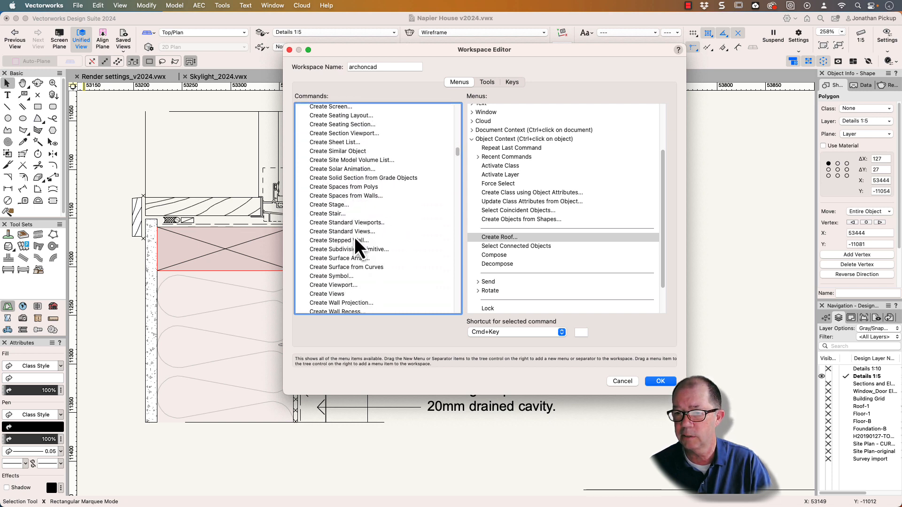
pyautogui.moveTo(332, 287); pyautogui.dragTo(487, 242)
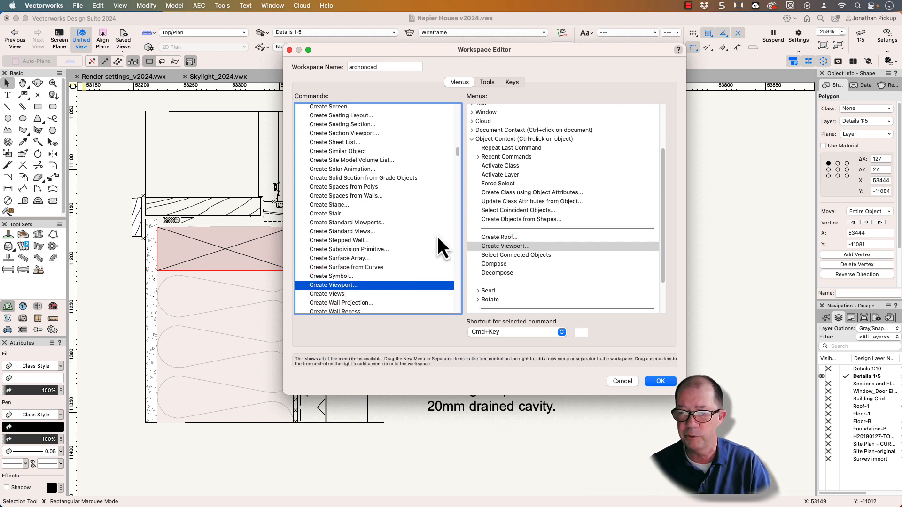
# Step: Insert separators below Create Viewport and below Select Connected Objects in the Object Context menu, and save the workspace changes
pyautogui.scroll(-1, 412, 231)
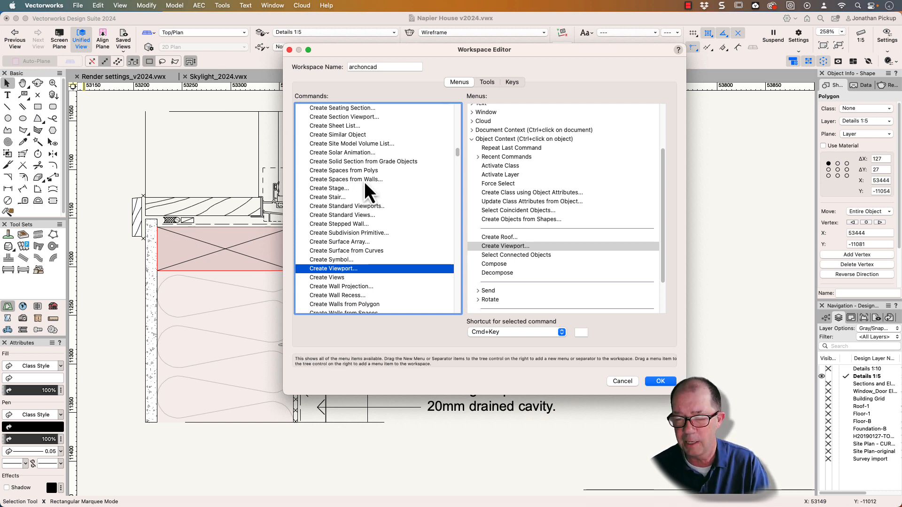
pyautogui.scroll(-5, 365, 182)
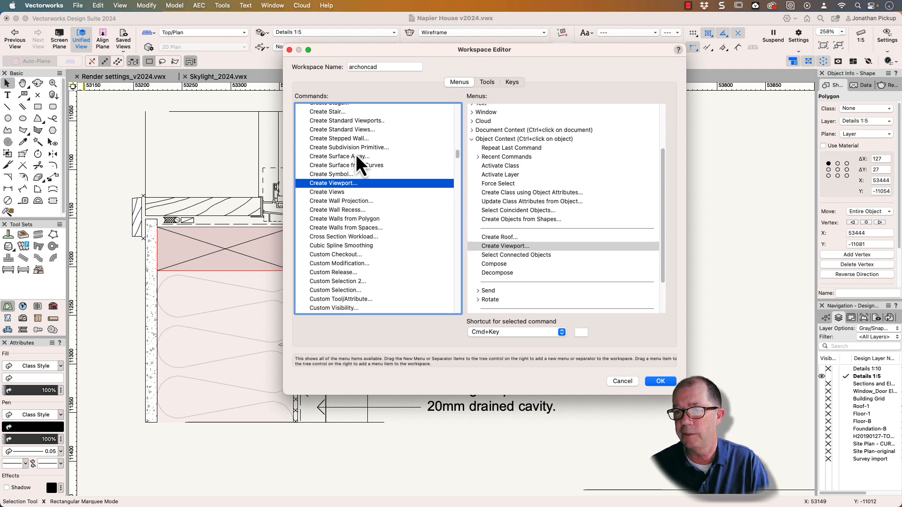
pyautogui.scroll(15, 400, 158)
pyautogui.moveTo(457, 147); pyautogui.dragTo(447, 90)
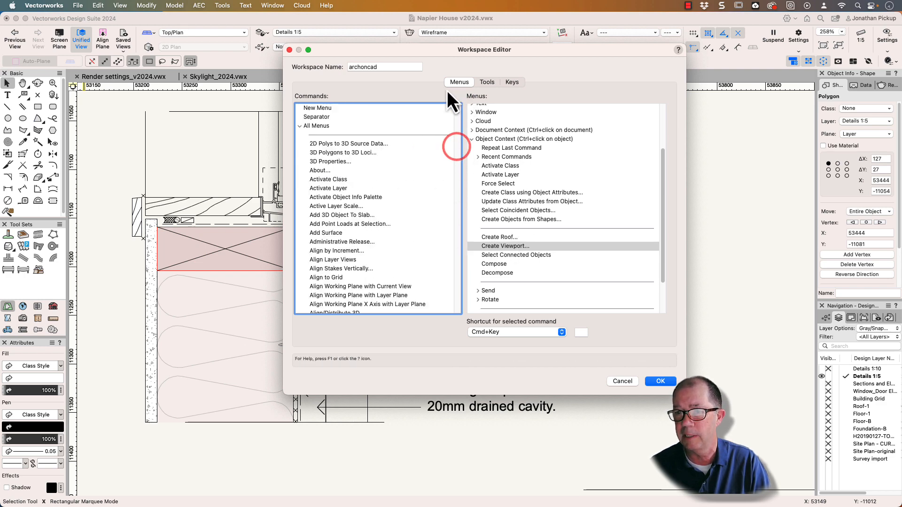
pyautogui.moveTo(317, 117); pyautogui.dragTo(503, 254)
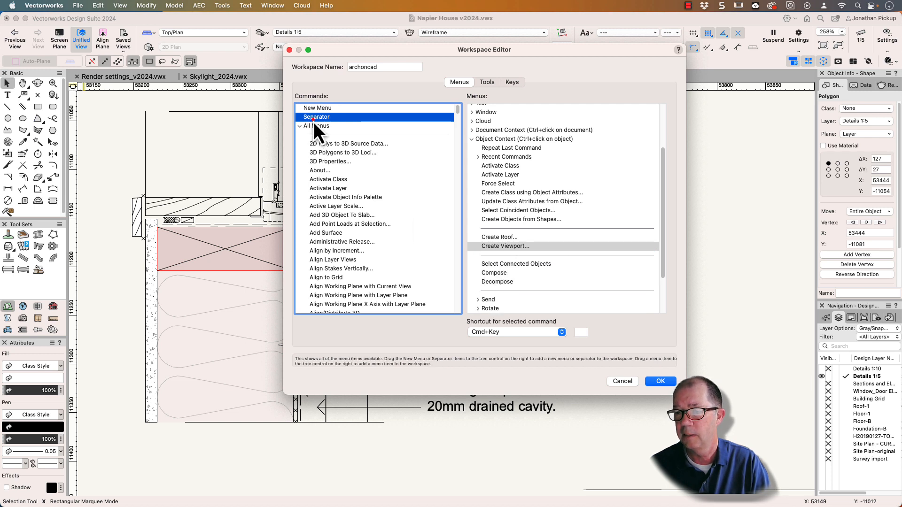
pyautogui.moveTo(314, 121); pyautogui.dragTo(523, 268)
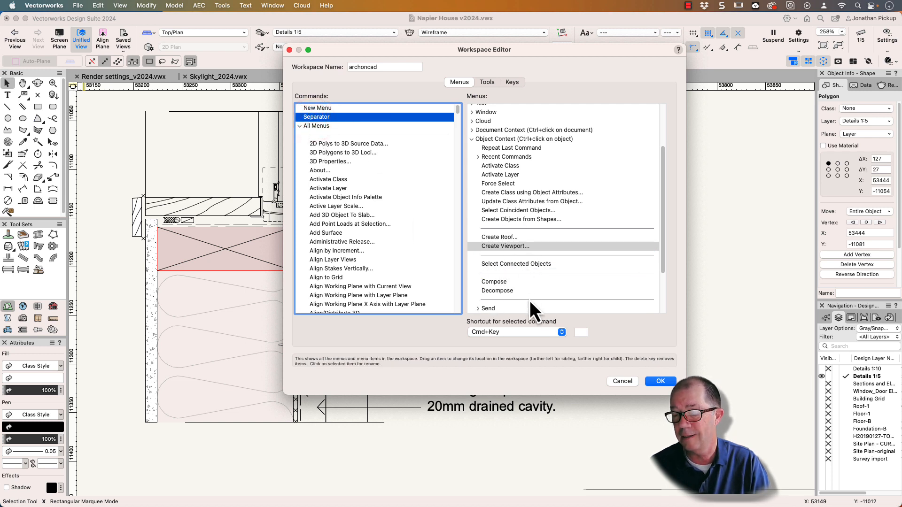
pyautogui.click(660, 382)
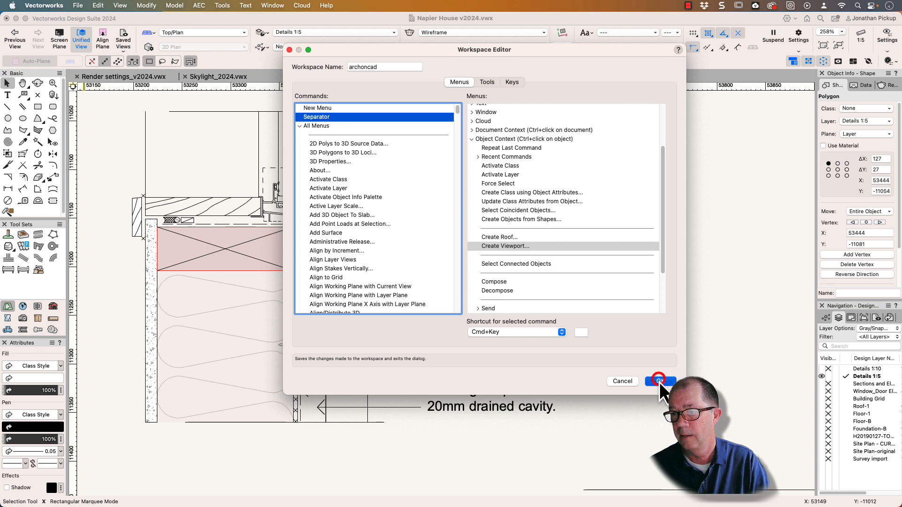
pyautogui.click(539, 203)
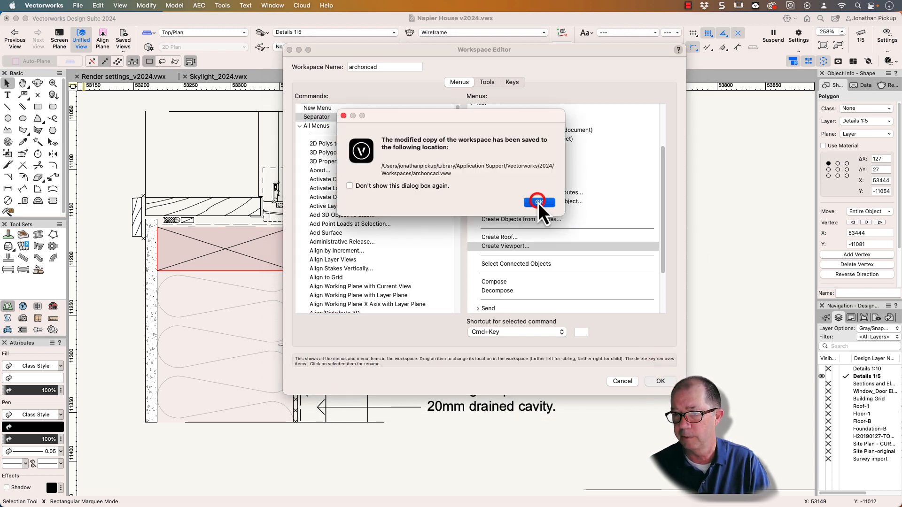
# Step: Decompose the stepped polygon above the sill flashing note using the object context menu, and clear the selection
pyautogui.click(473, 125)
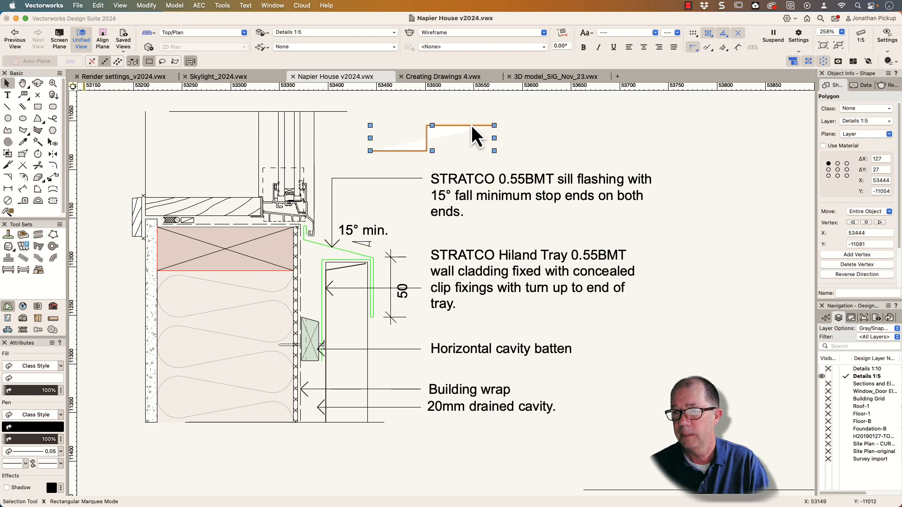
pyautogui.rightClick(468, 128)
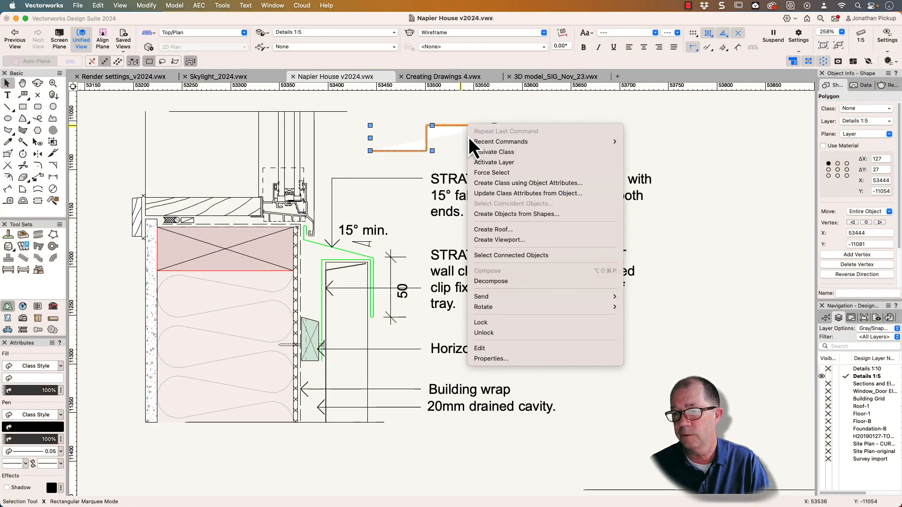
pyautogui.click(484, 281)
pyautogui.click(502, 161)
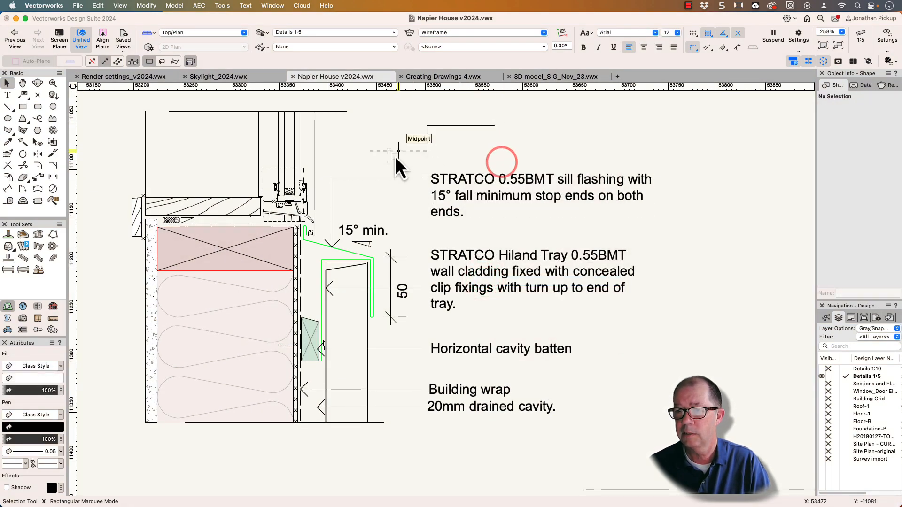
# Step: Select all lines connected to the stepped shape's lower line and compose them into one polygon, using the object context menu
pyautogui.rightClick(395, 151)
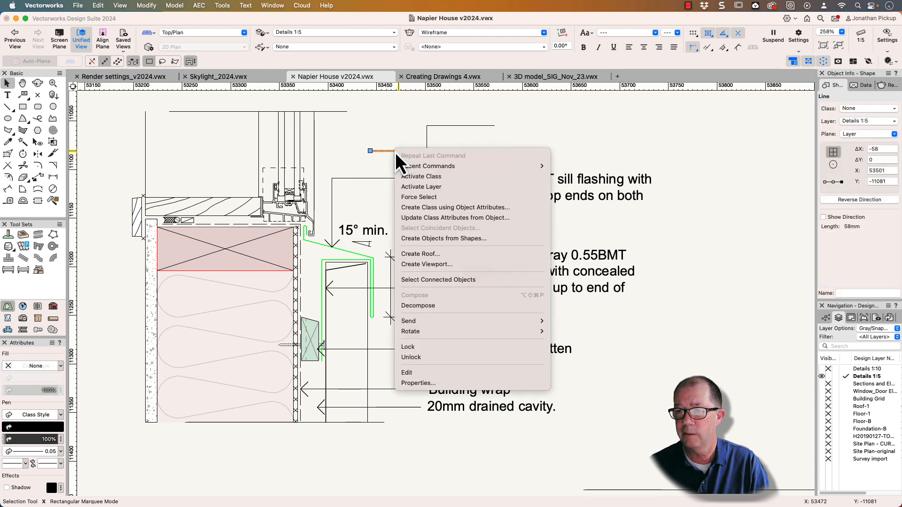
pyautogui.click(434, 283)
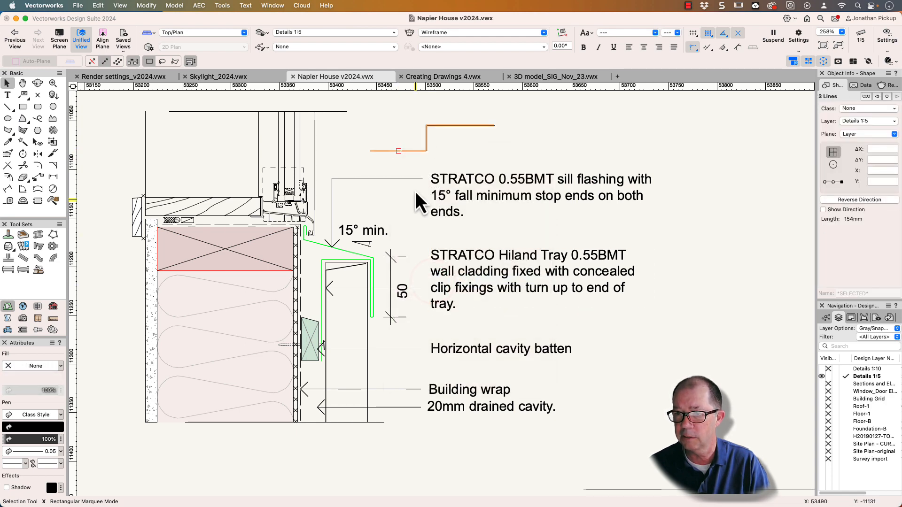
pyautogui.rightClick(412, 159)
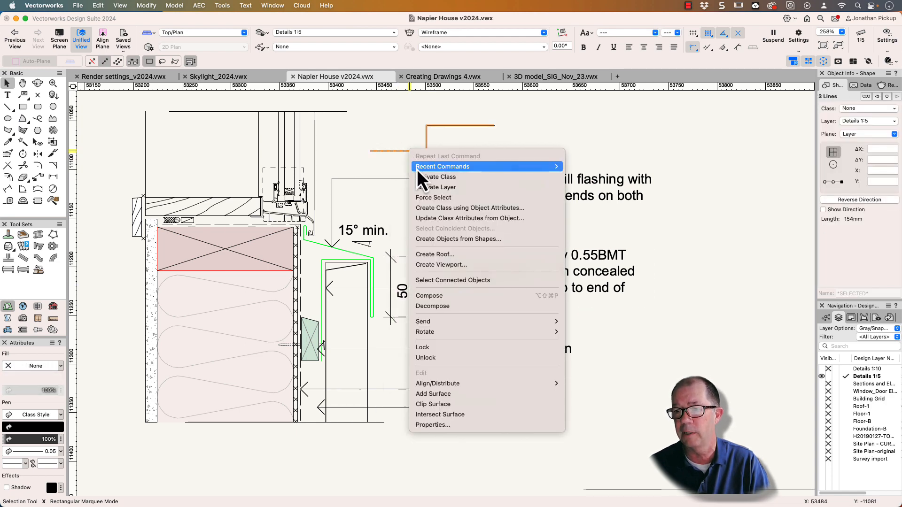
pyautogui.click(428, 292)
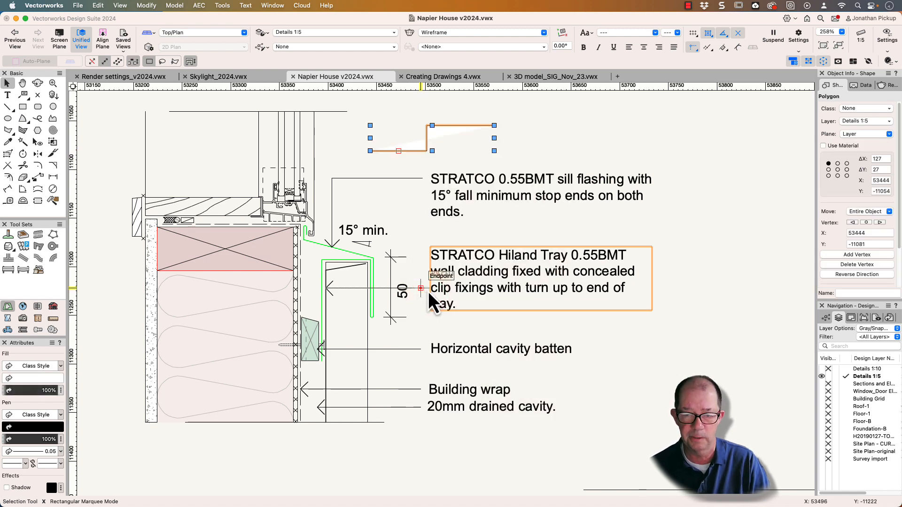